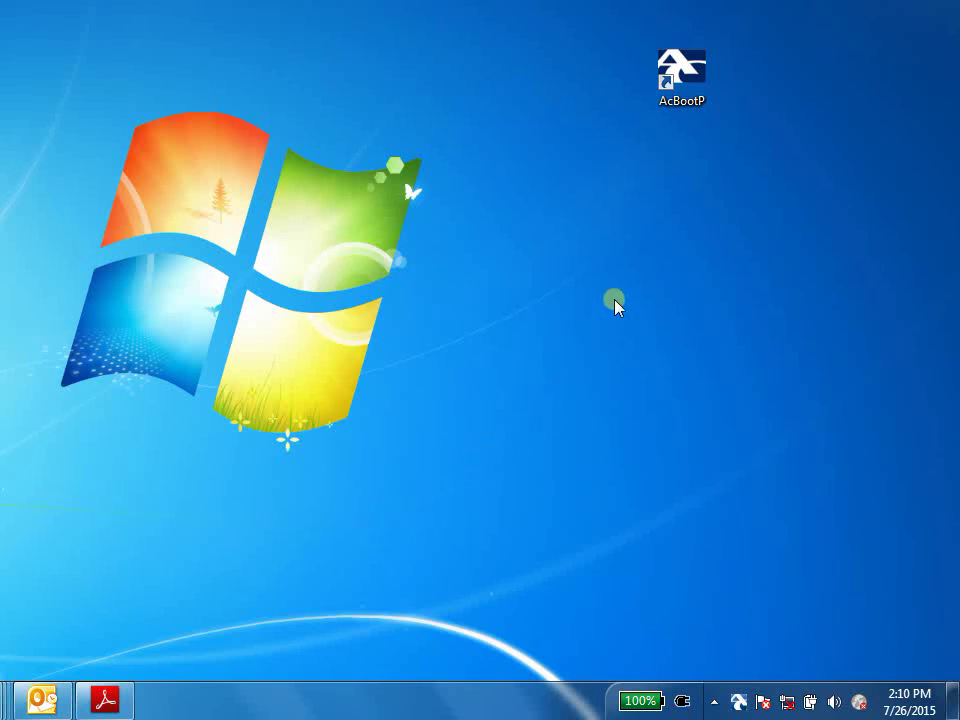
Launch AcBootP and add a new active client entry with the 00-90-8f- MAC prefix
double_click(682, 75)
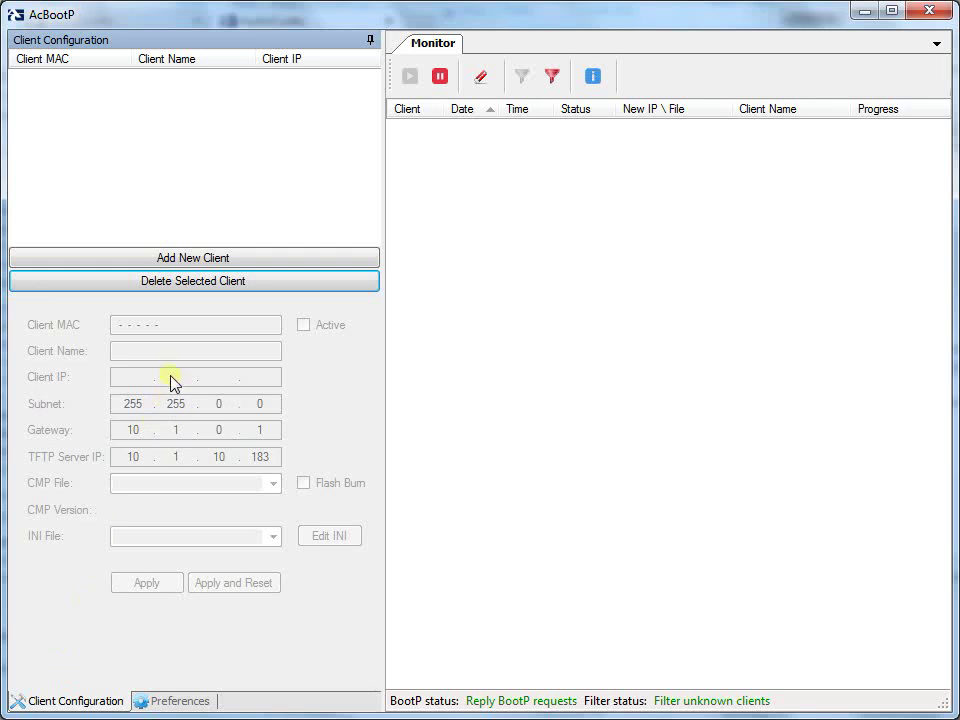
click(197, 261)
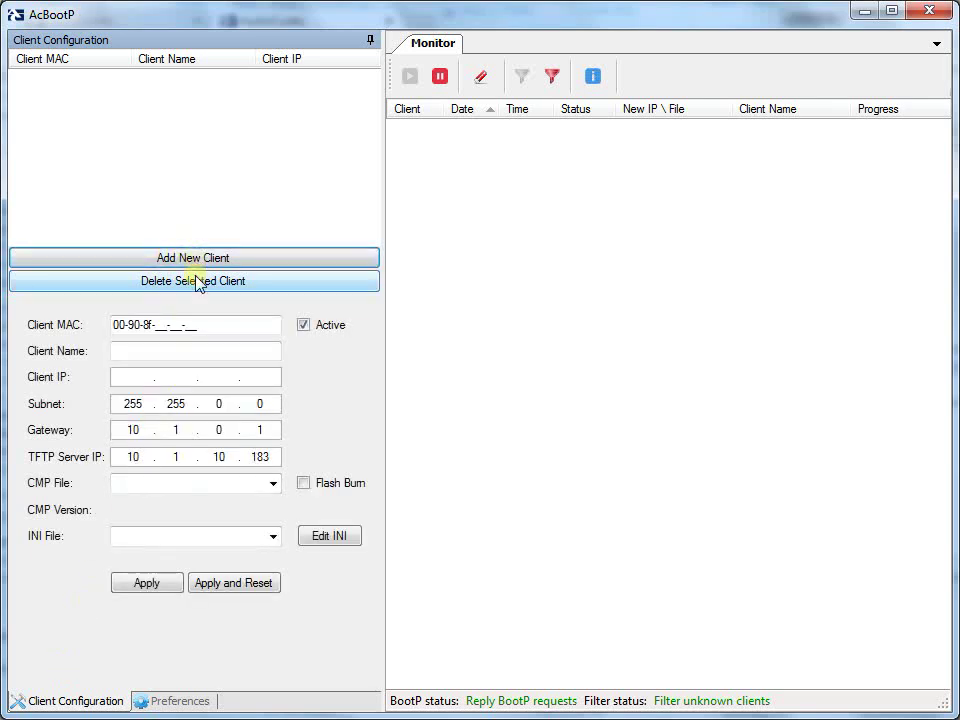
click(160, 325)
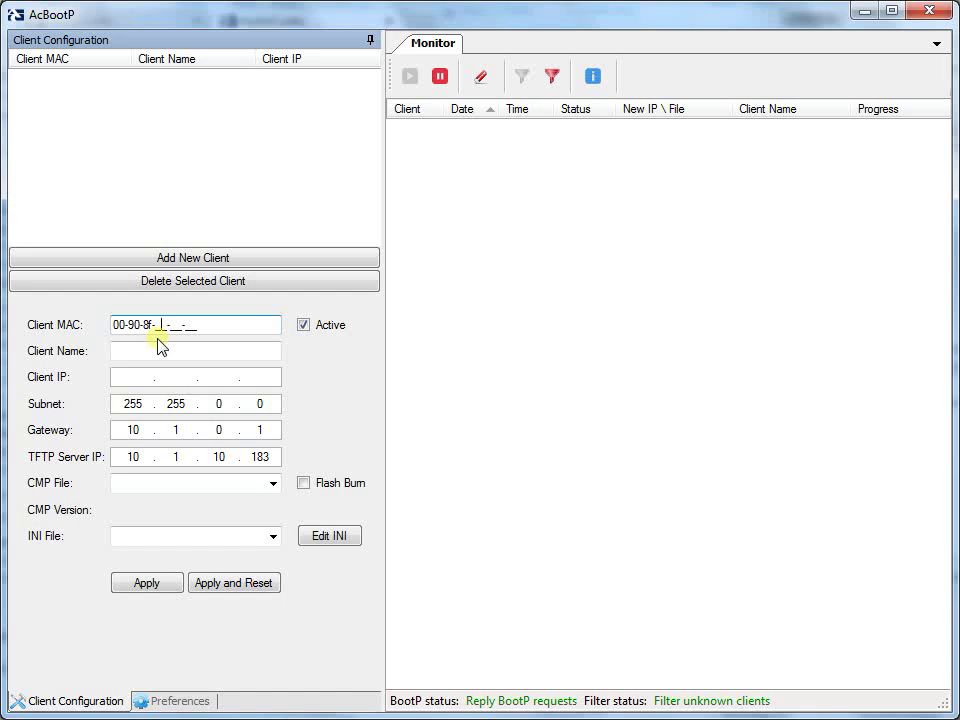
Complete the client MAC address as 00-90-8f-3b-47-02
text(3-b)
click(159, 324)
text(3b5)
text(7)
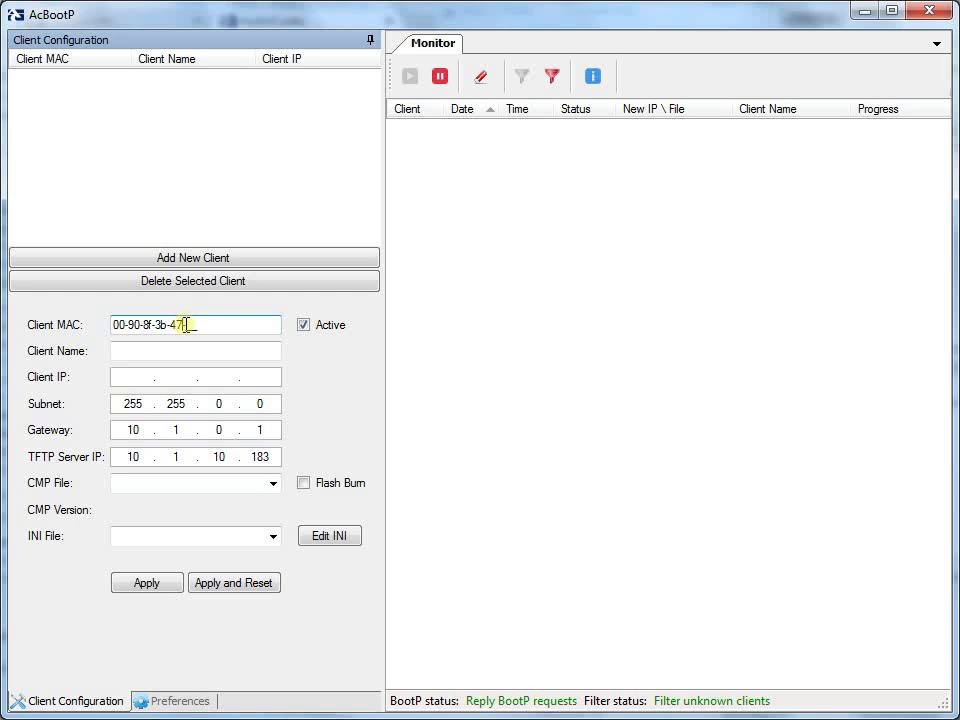
text(02)
click(118, 376)
Apply the client with IP 10.15.20.10 and gateway 10.15.0.1, then start another client
text(10.1)
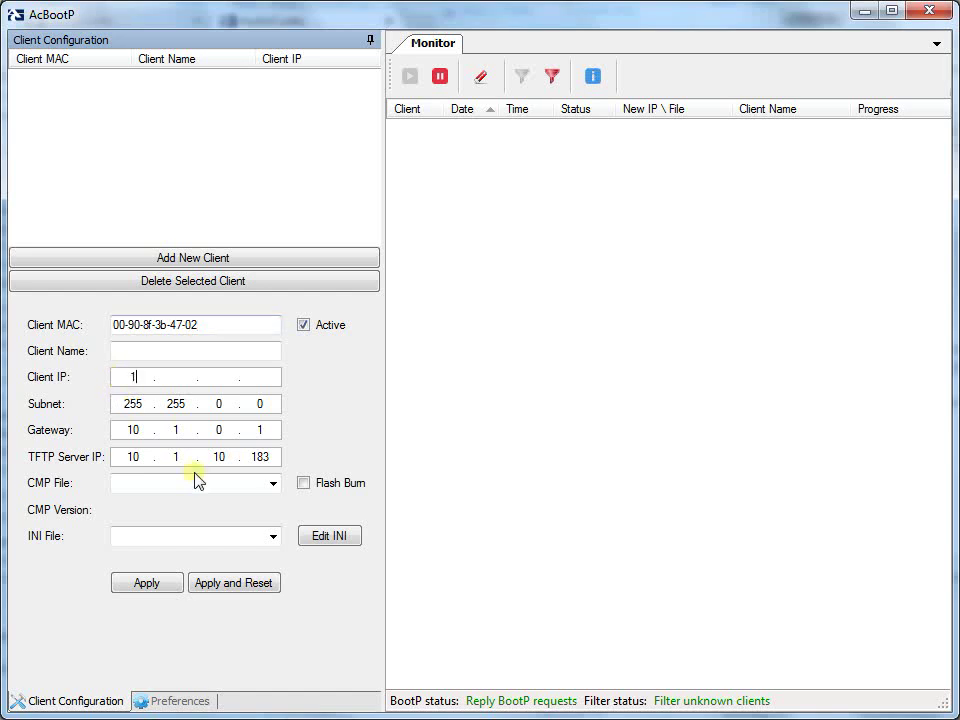
text(5.20.10)
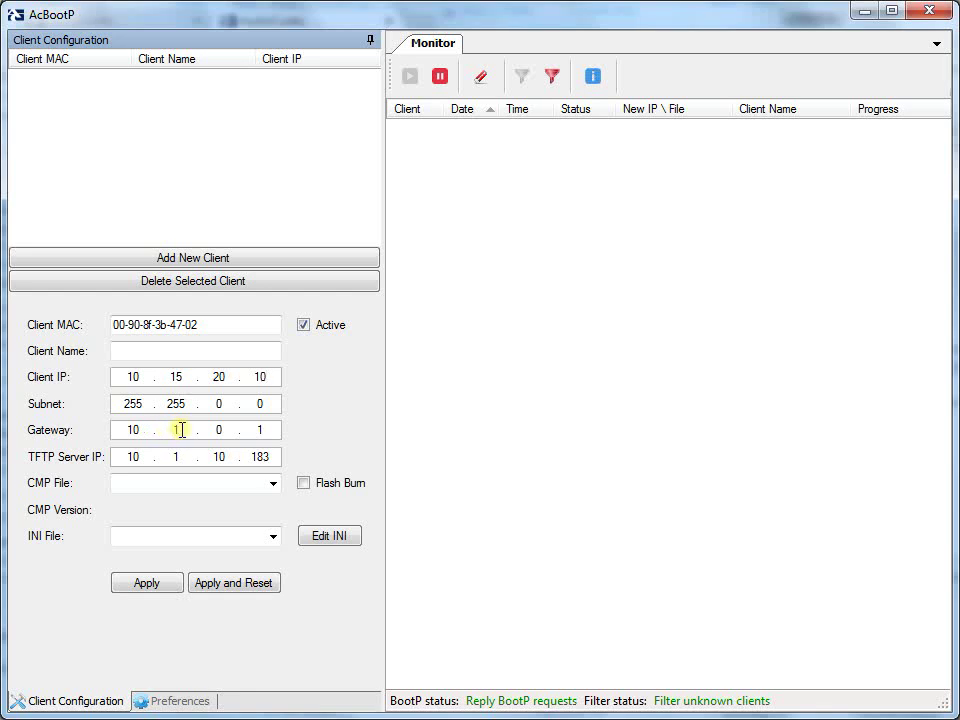
click(181, 430)
text(5)
click(170, 586)
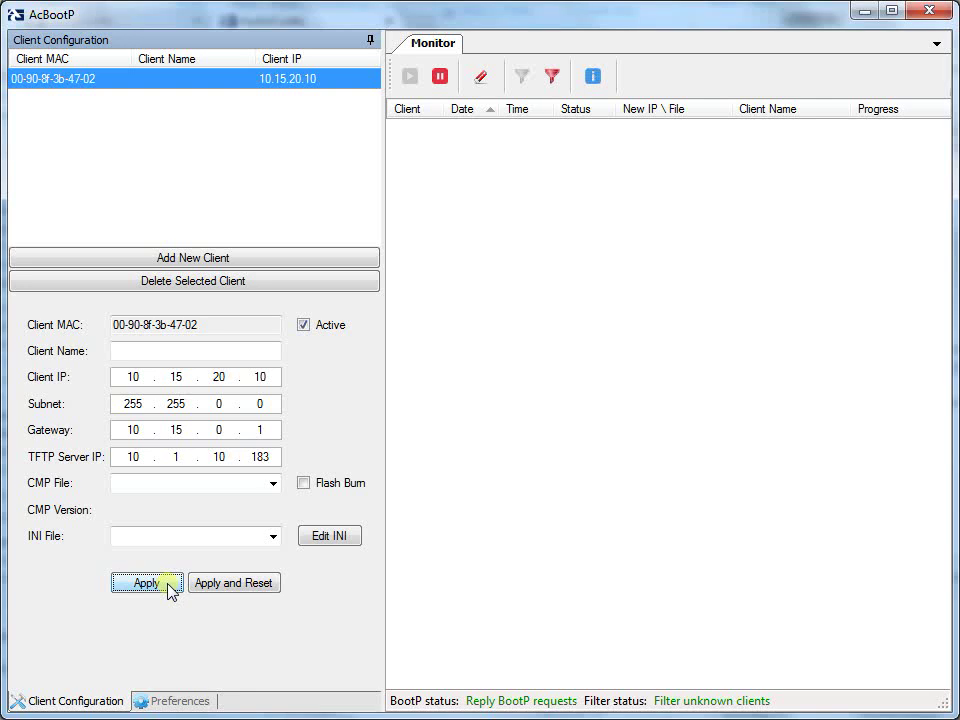
click(212, 260)
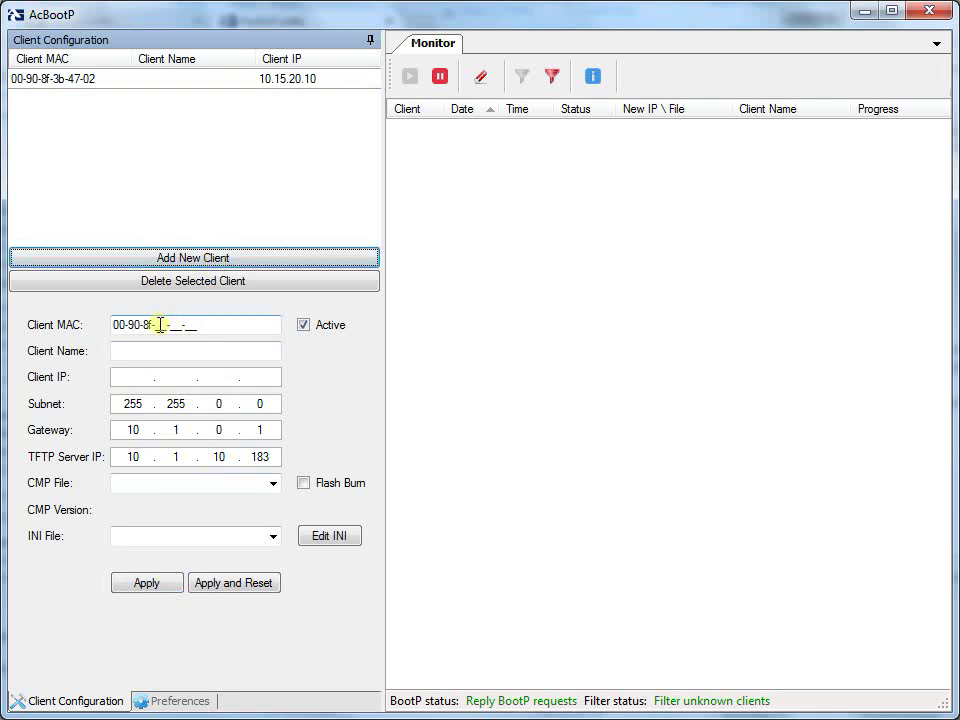
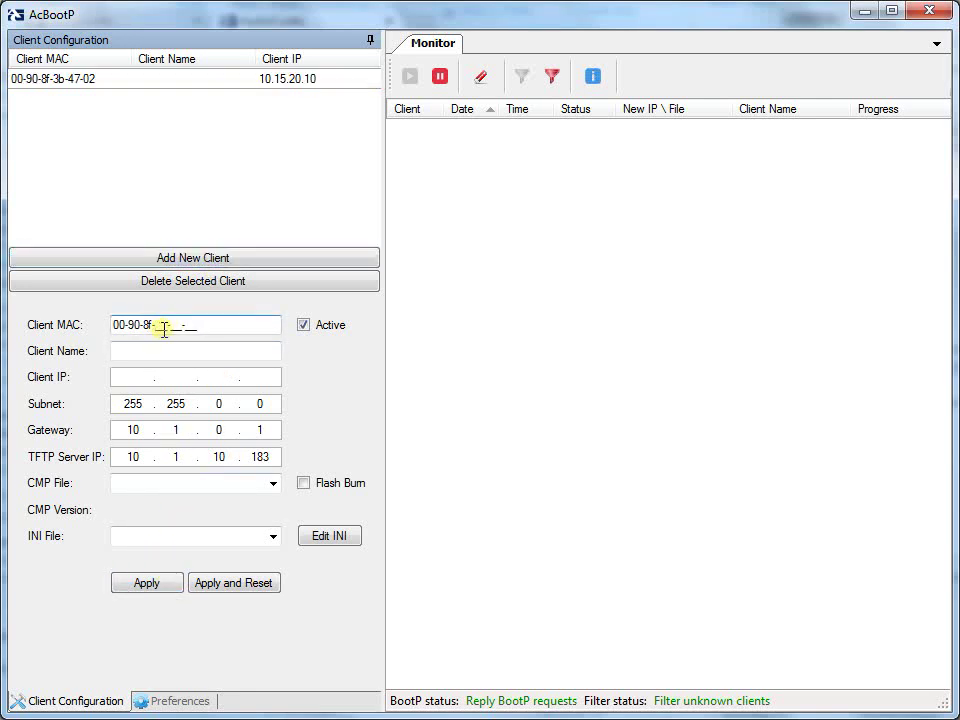
Add client MAC 00-90-8f-3b-47-22 with IP 10.15.20.20 and gateway 10.15.0.1, then apply
text(3b-47-22)
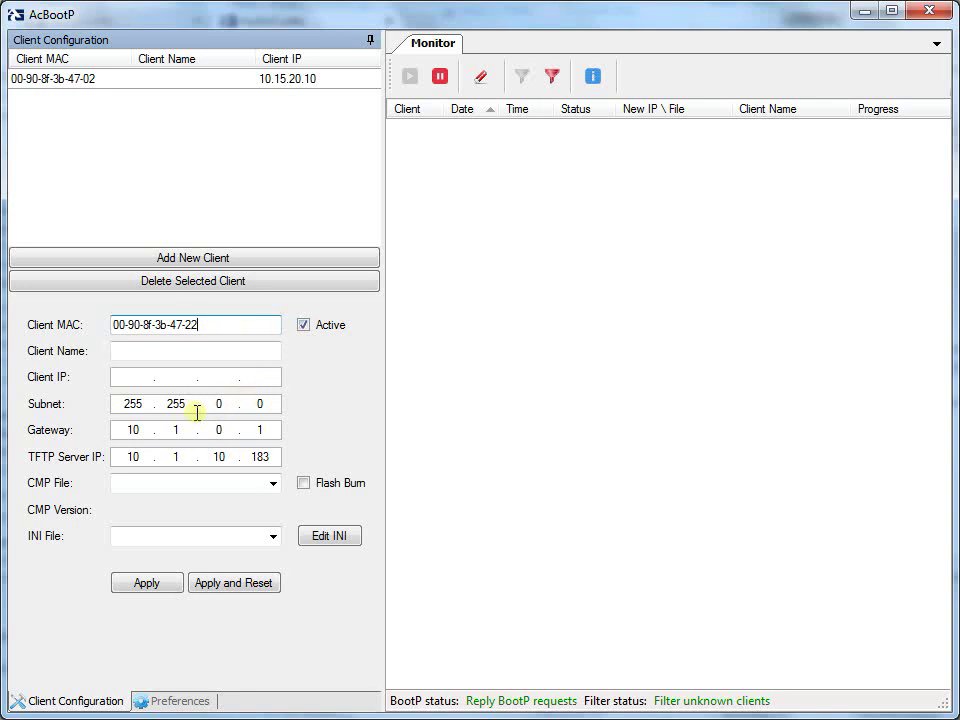
key(Tab)
key(Tab)
text(10.15.20.20)
key(Tab)
key(Tab)
text(10.15)
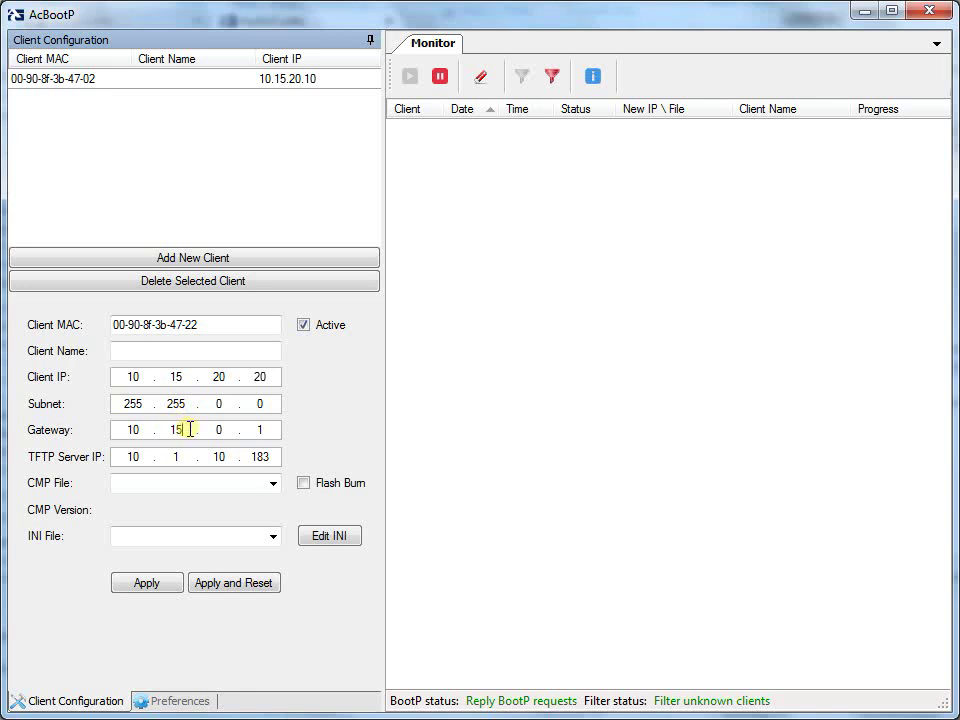
click(157, 585)
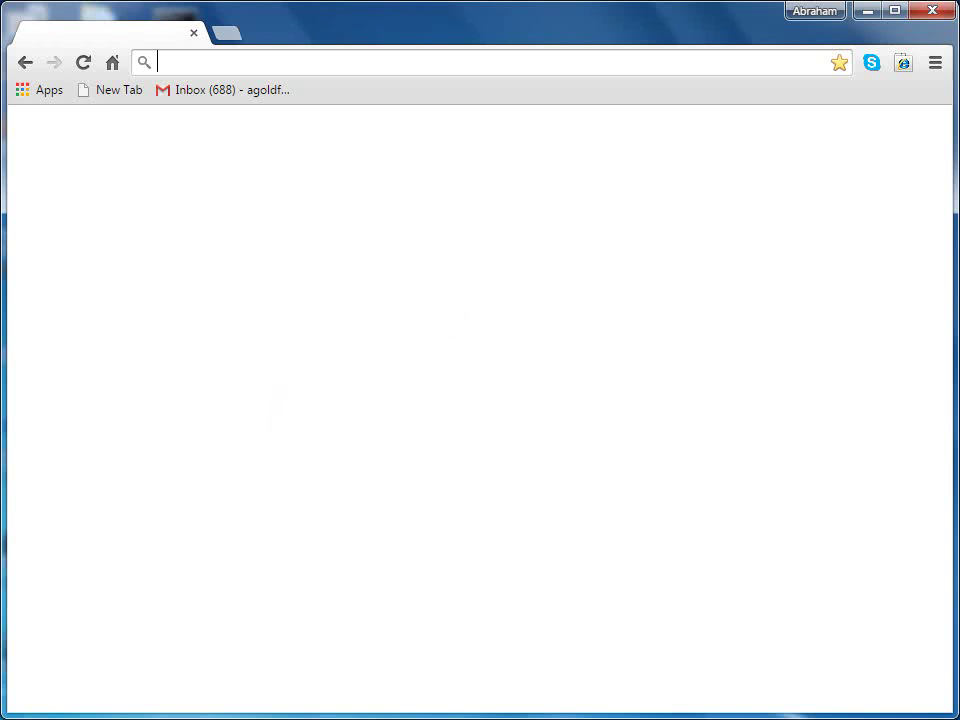
Browse to 10.15.20.10 and log in to the TrunkPack with the admin credentials
text(10.15.2)
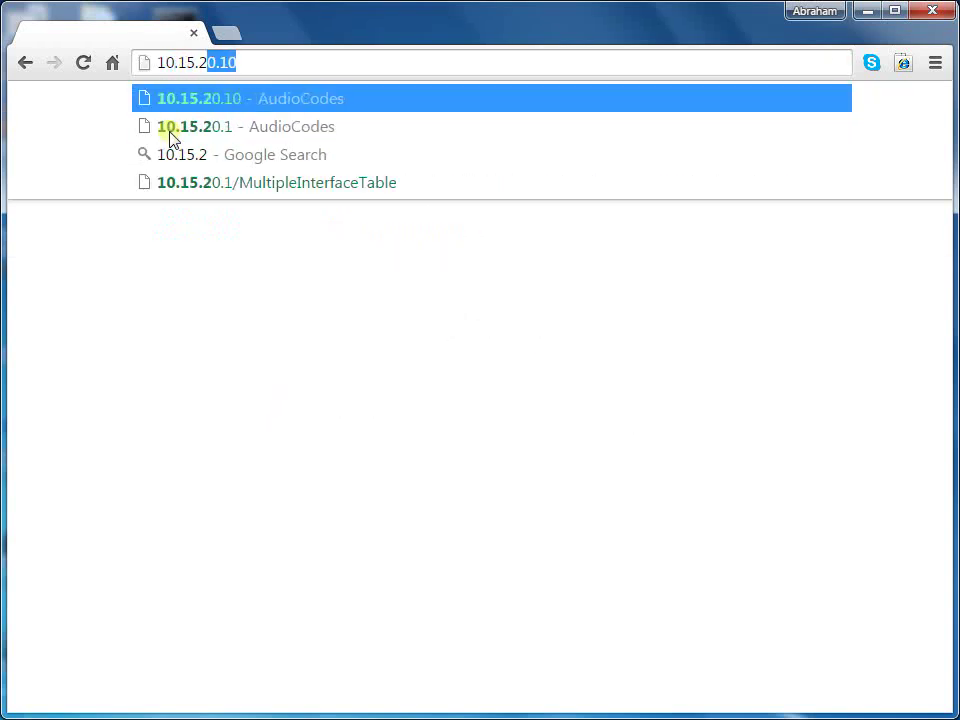
text(0.10)
key(Return)
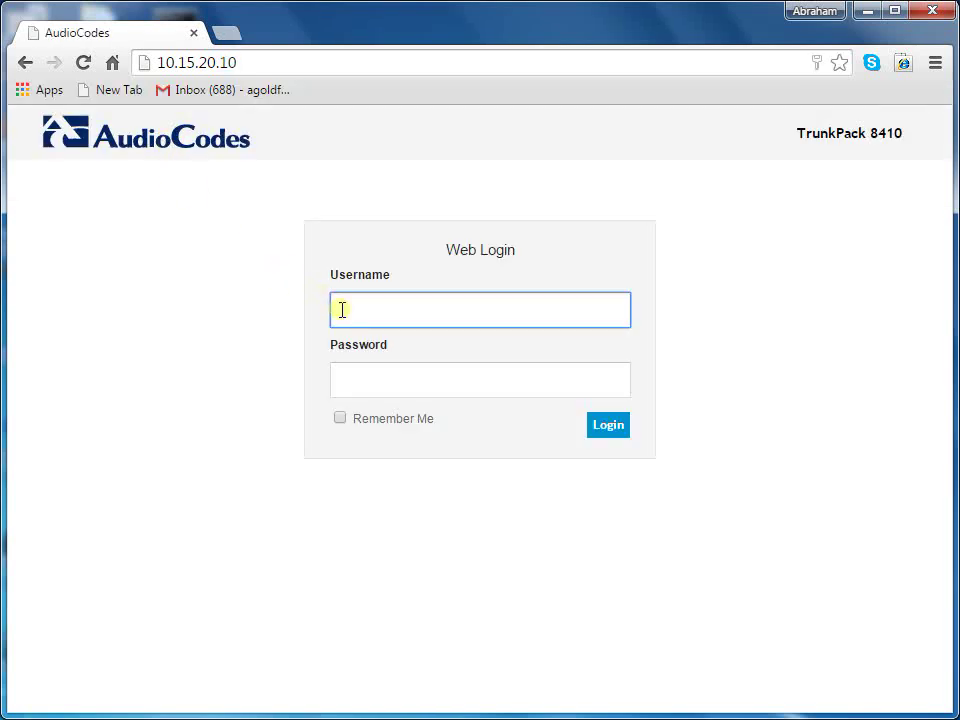
text(Admin)
click(345, 380)
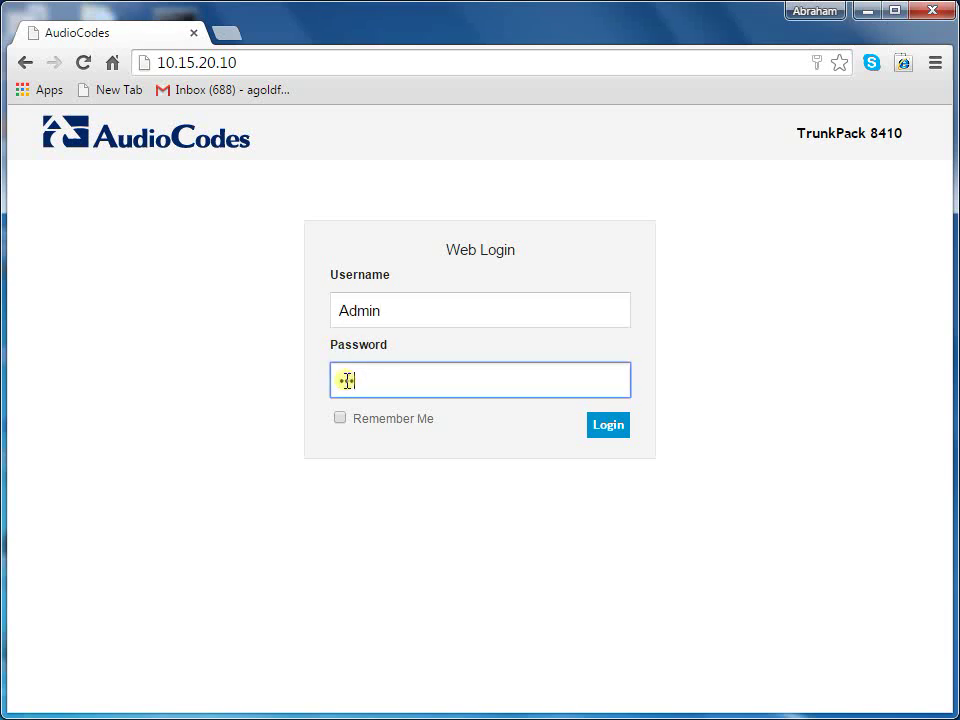
click(606, 425)
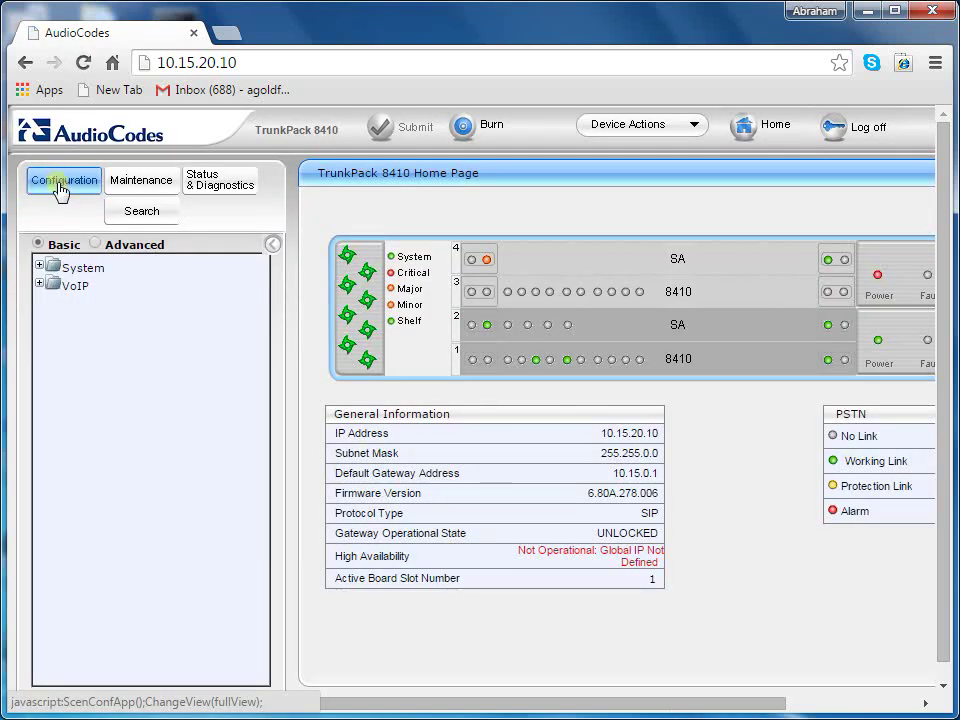
Start a new record in the VoIP > Network IP Interfaces Table
click(68, 287)
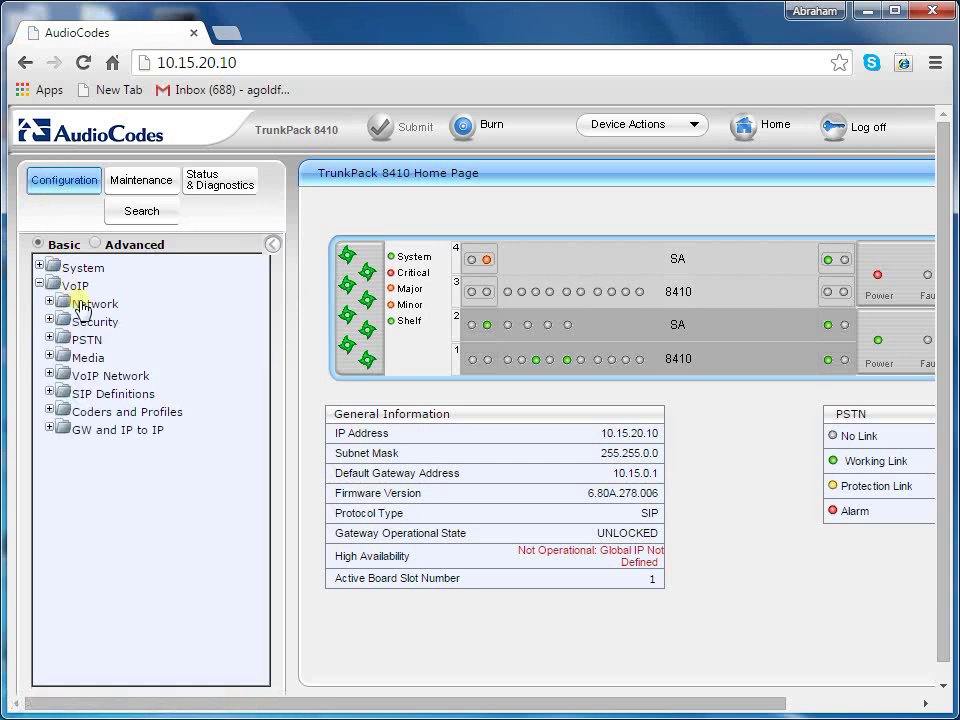
click(76, 302)
click(120, 325)
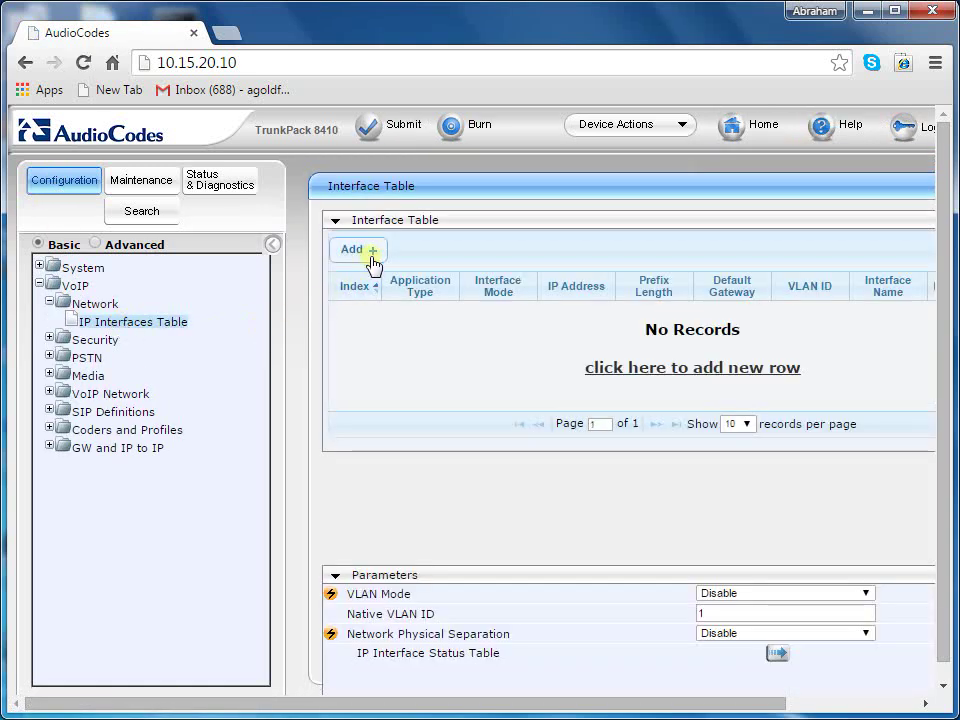
click(358, 250)
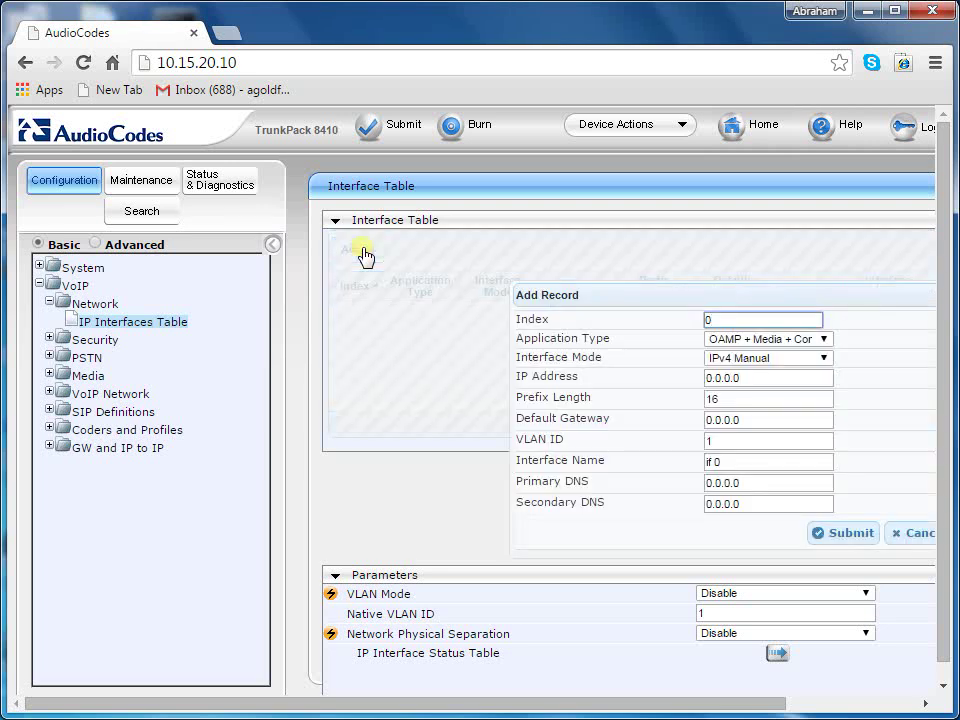
Enter IP address 10.15.200.100 and default gateway 10.15.0.1 in the new record
drag(749, 377, 693, 377)
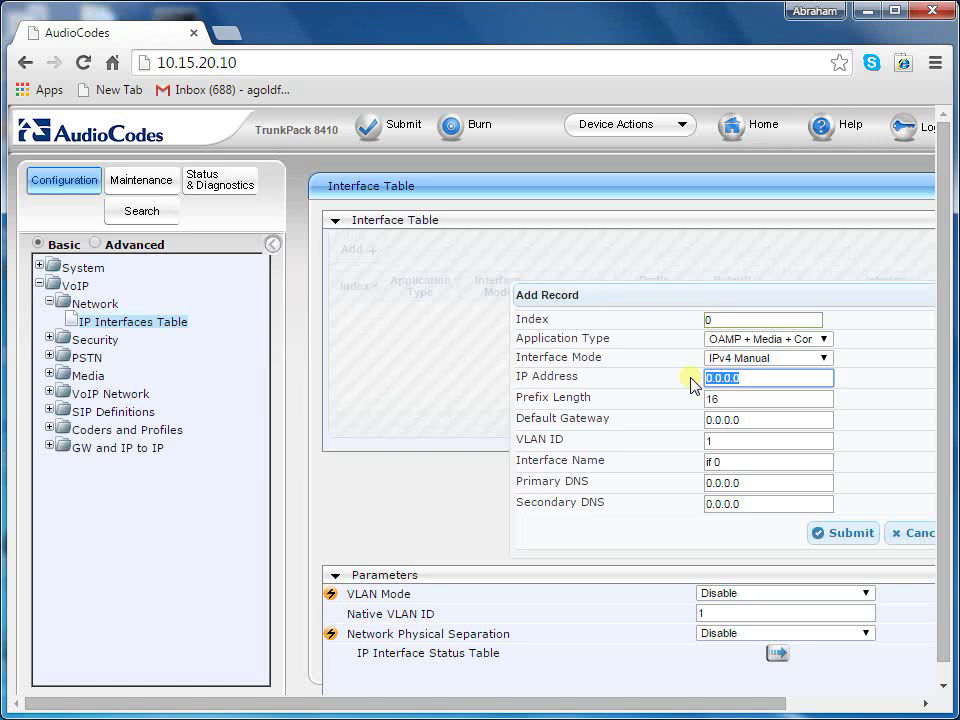
text(10.15.200.100)
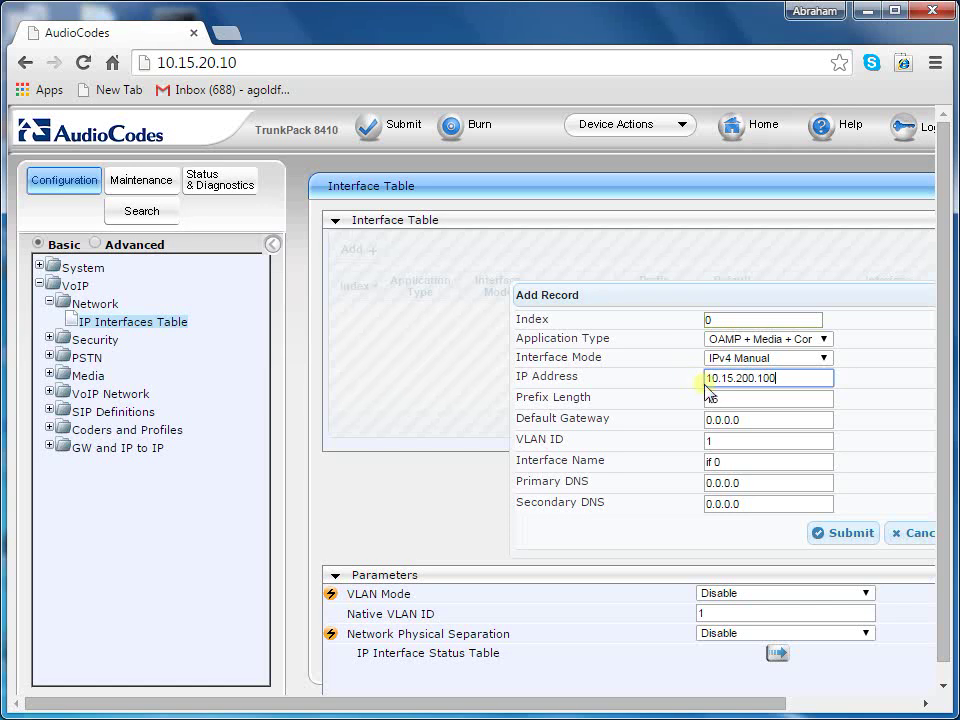
click(750, 419)
drag(737, 419, 699, 419)
text(10)
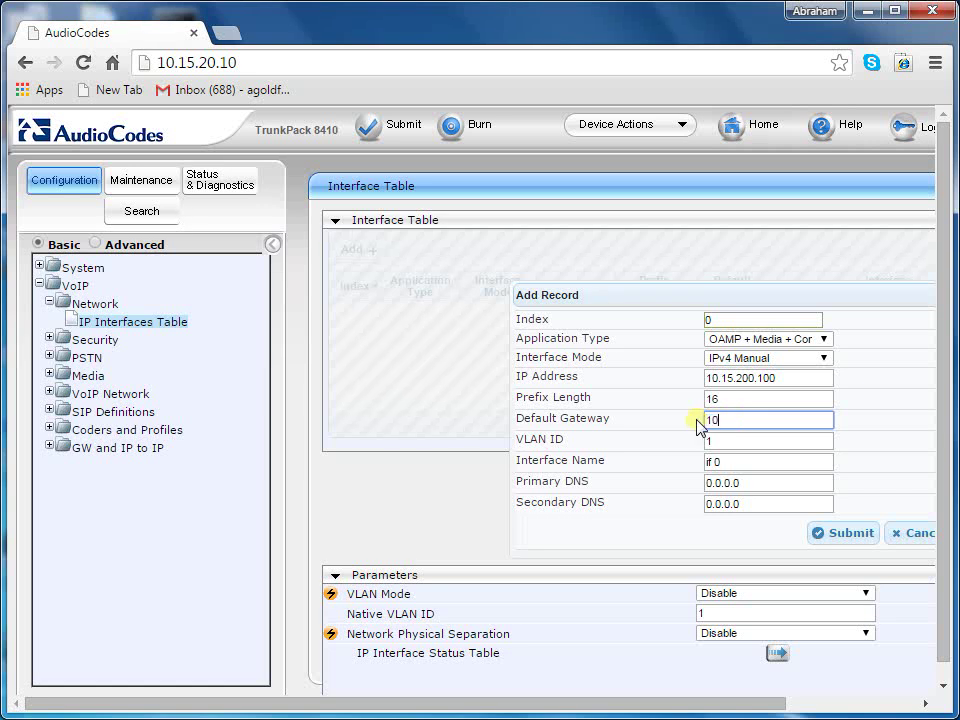
text(.15.0.1)
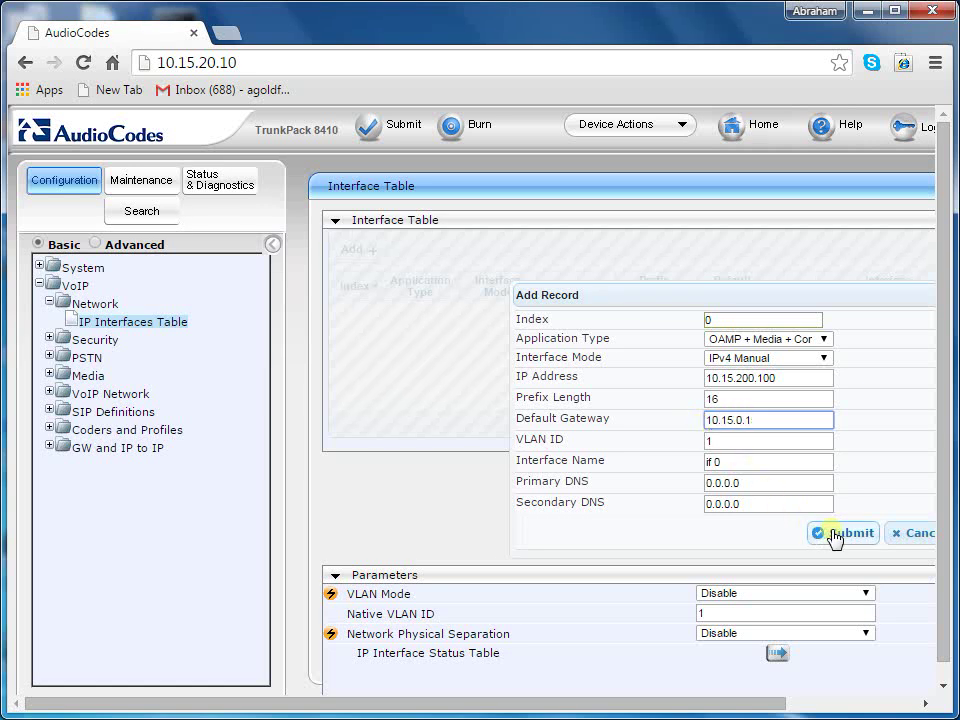
Submit the 10.15.200.100 interface and reset the board from Device Actions
click(838, 535)
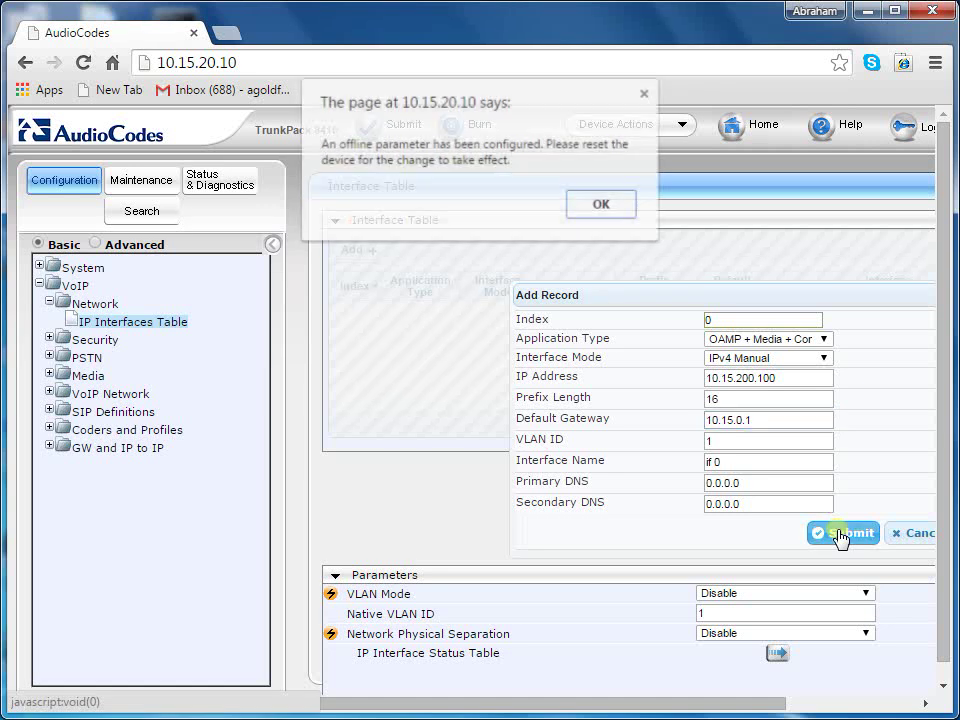
click(613, 207)
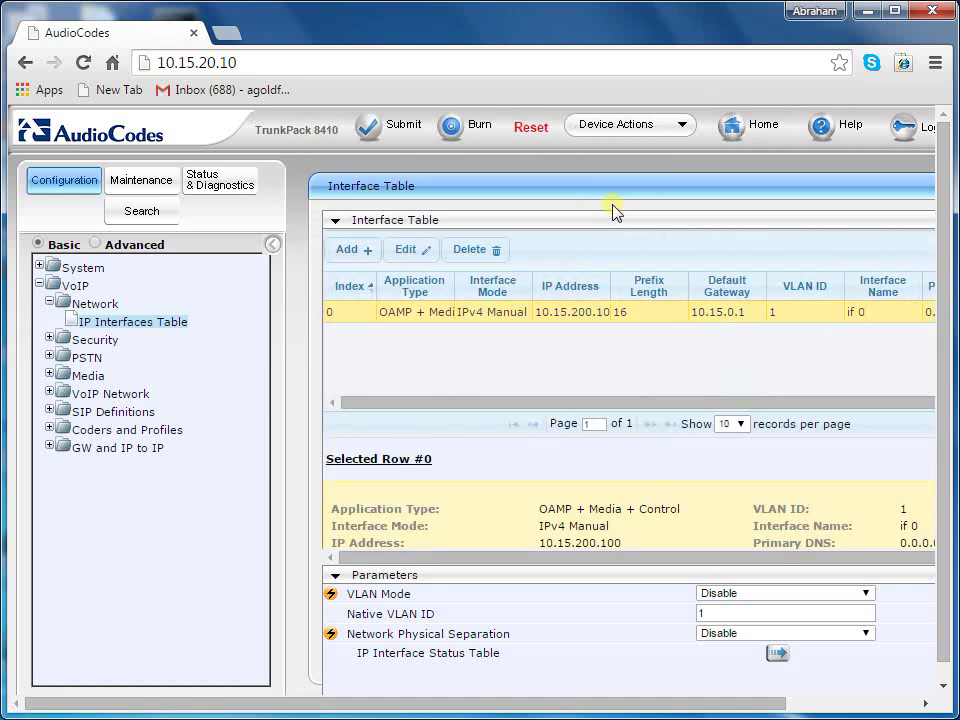
click(653, 136)
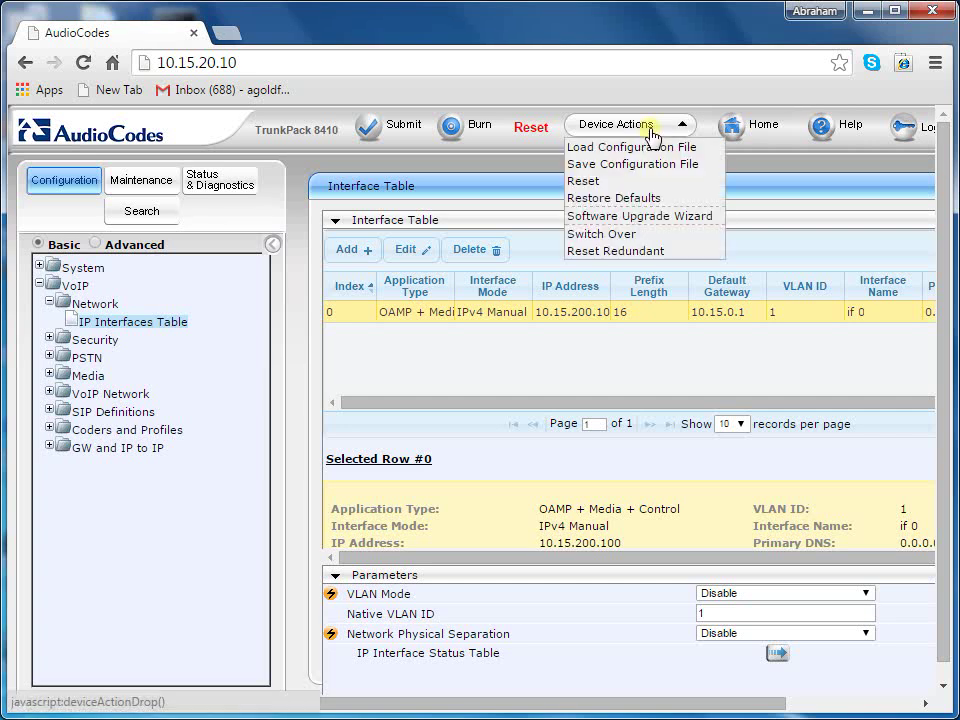
click(618, 181)
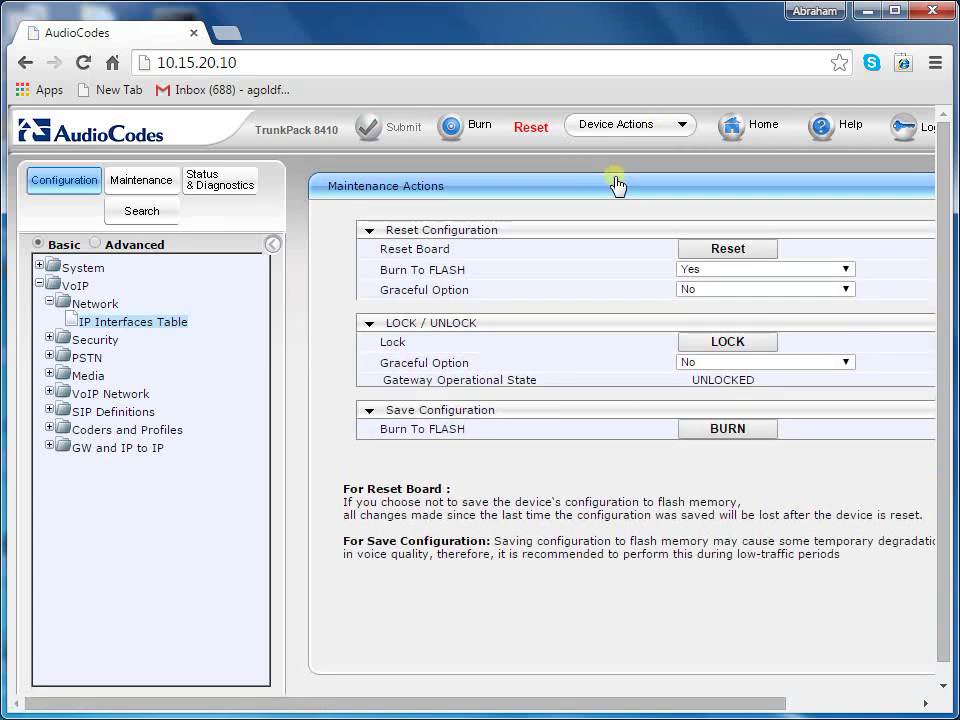
click(728, 249)
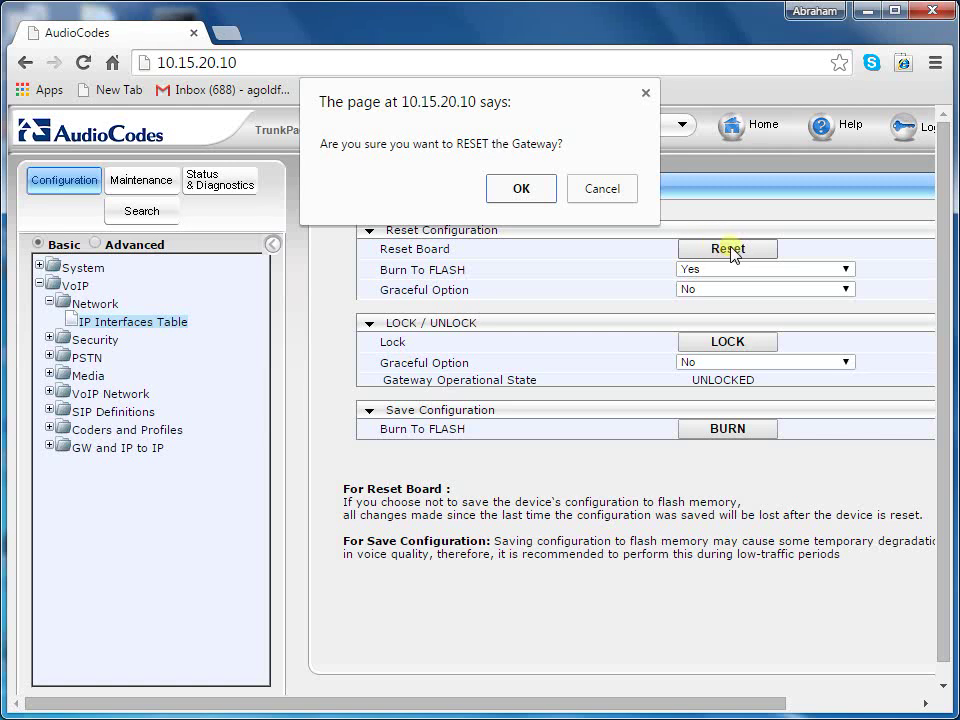
Confirm the gateway reset and load the device at 10.15.200.100
click(522, 190)
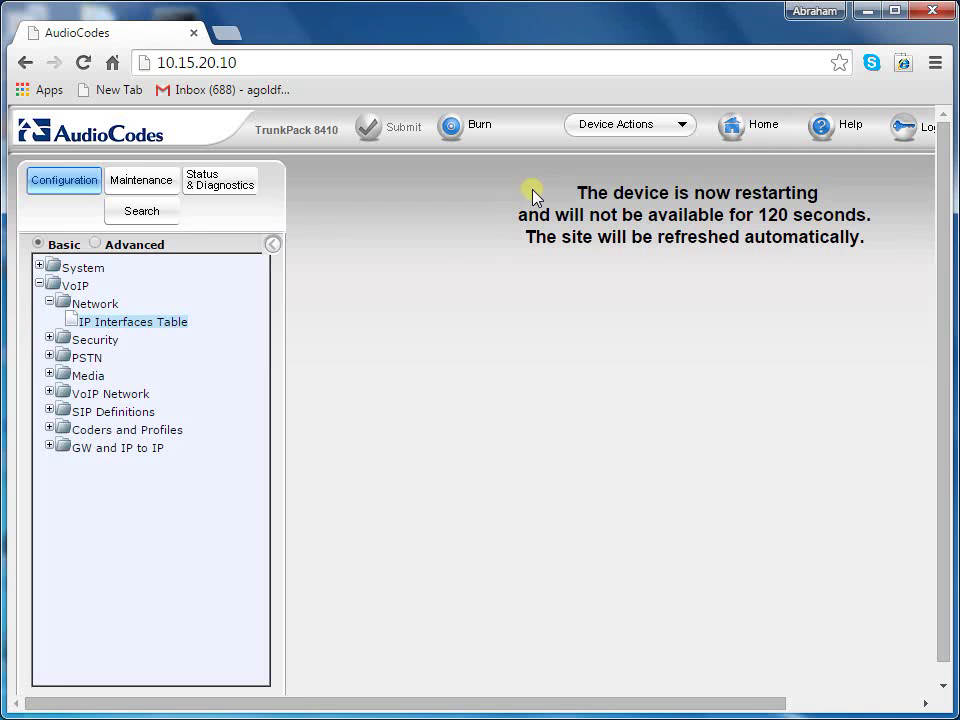
click(294, 62)
text(10.)
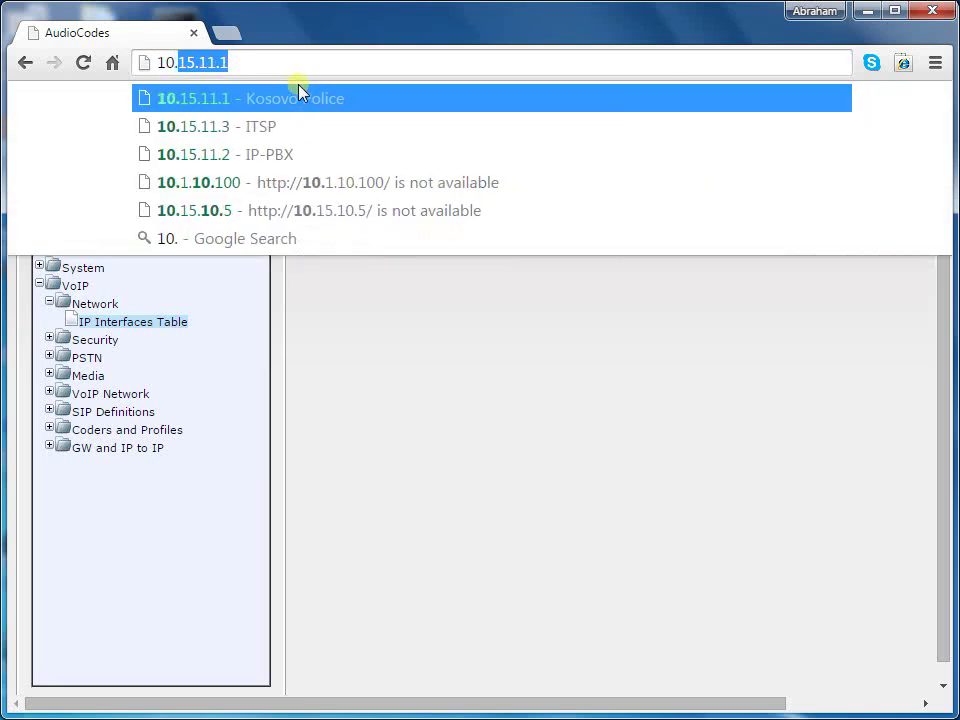
text(15.)
text(2)
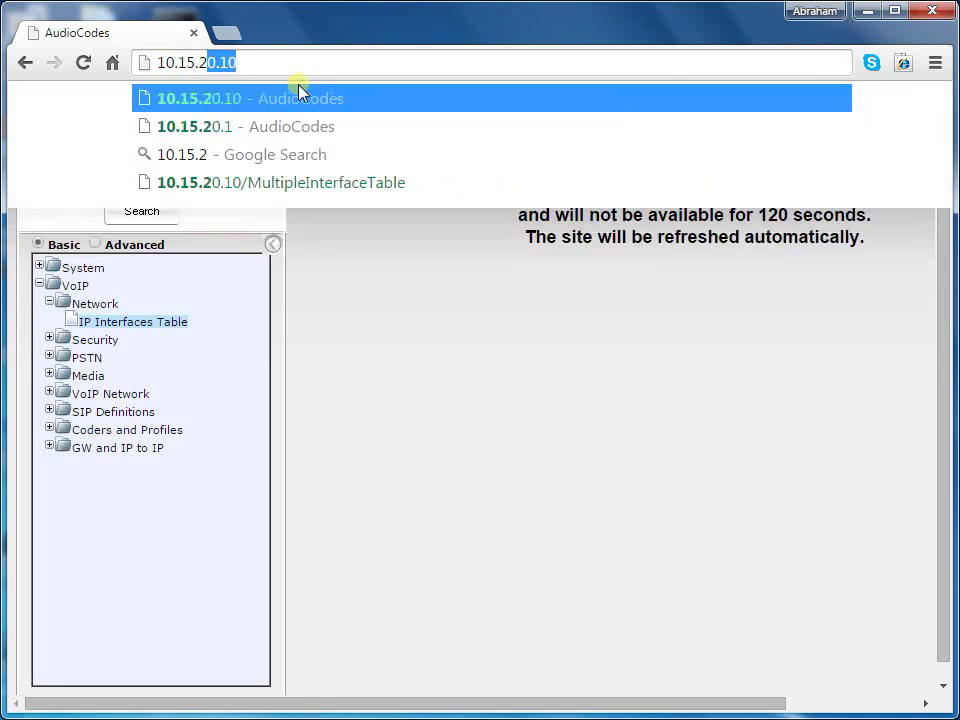
text(00.100)
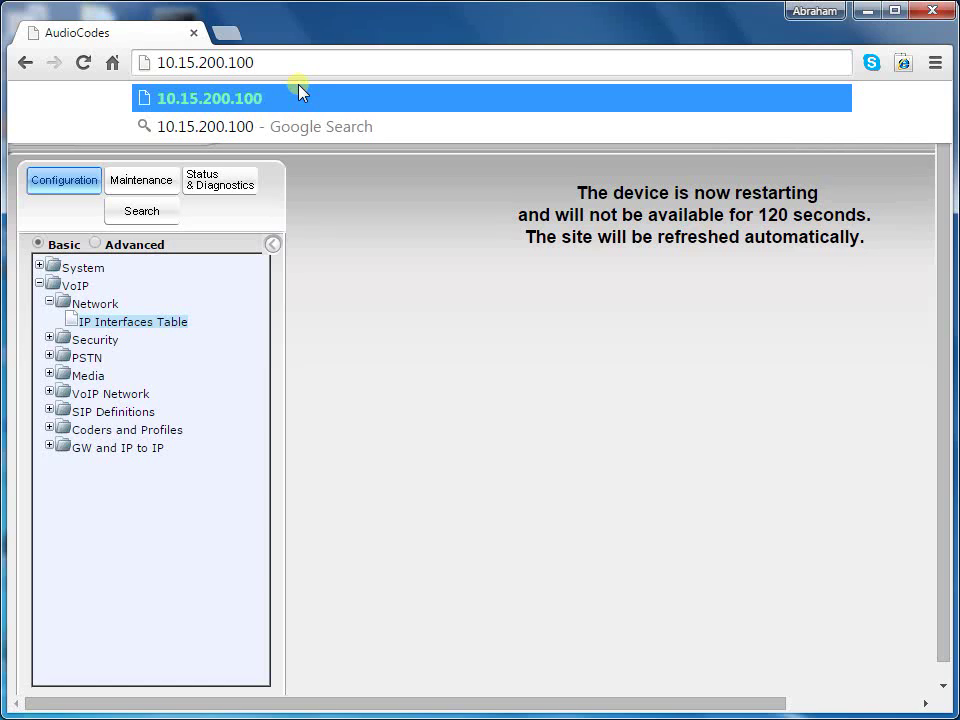
key(Return)
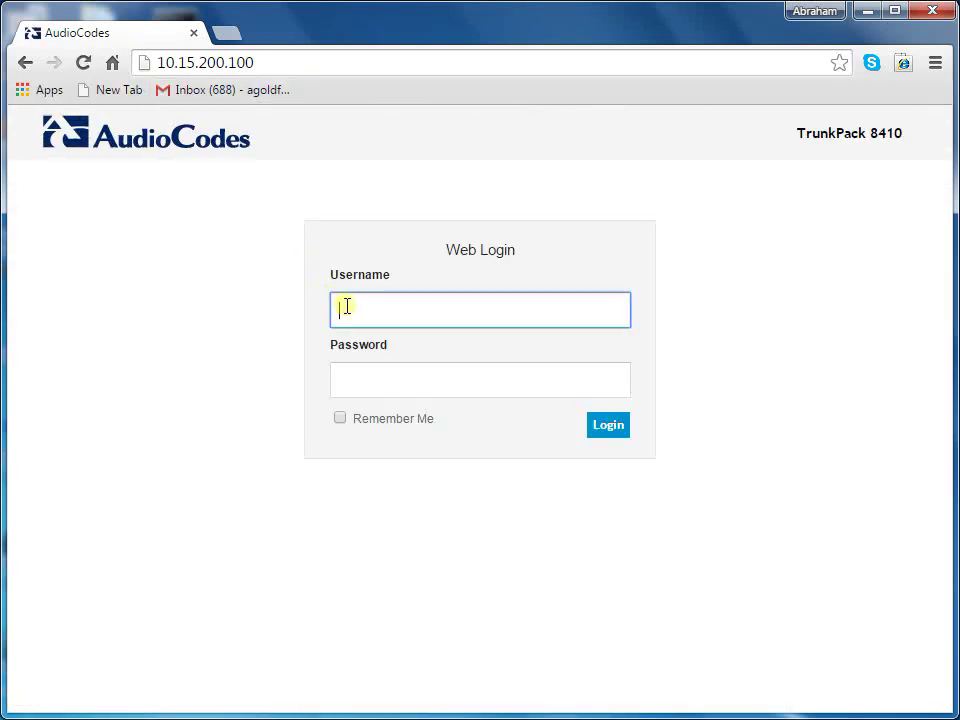
Log in again with the admin username and password
key(Tab)
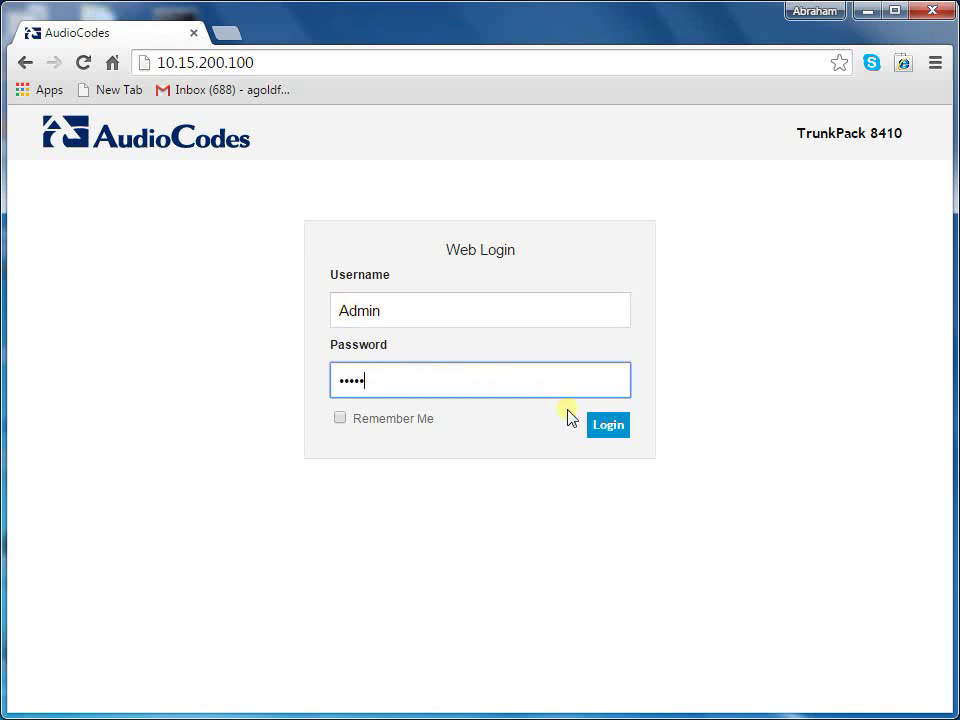
click(606, 428)
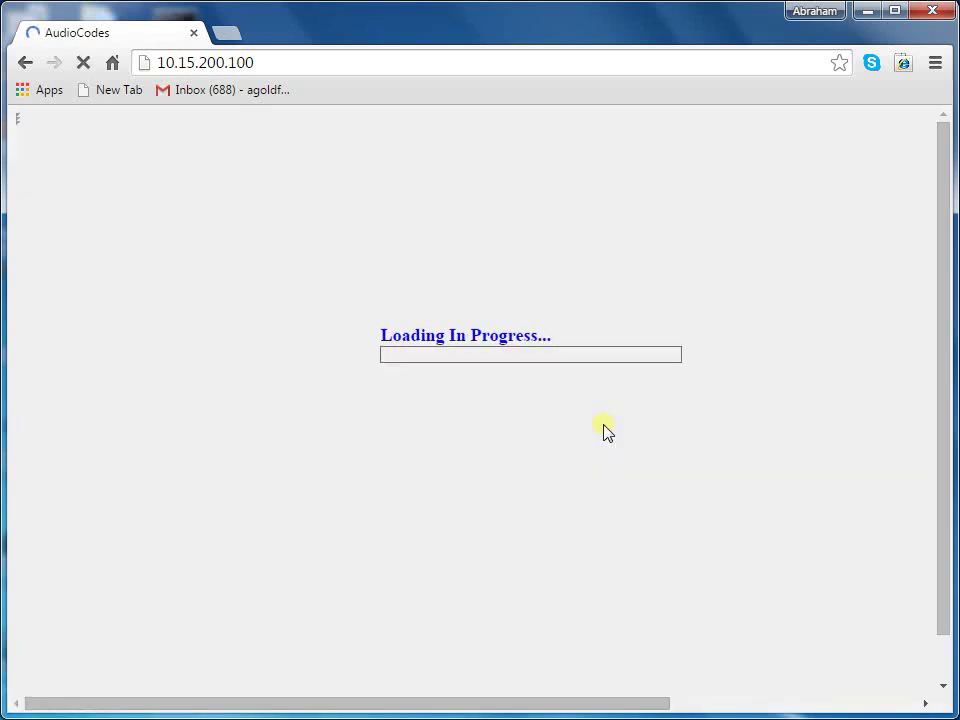